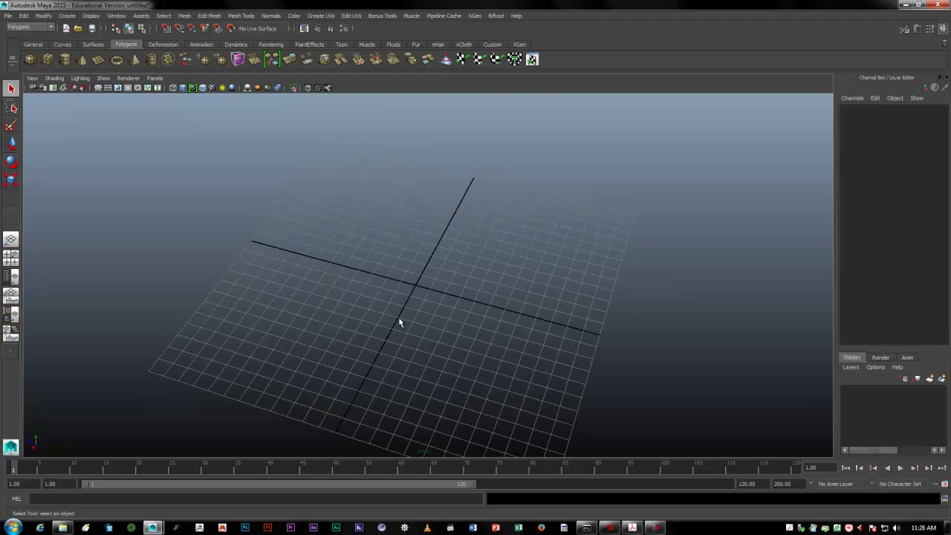
alt+right_drag(409, 325, 433, 309)
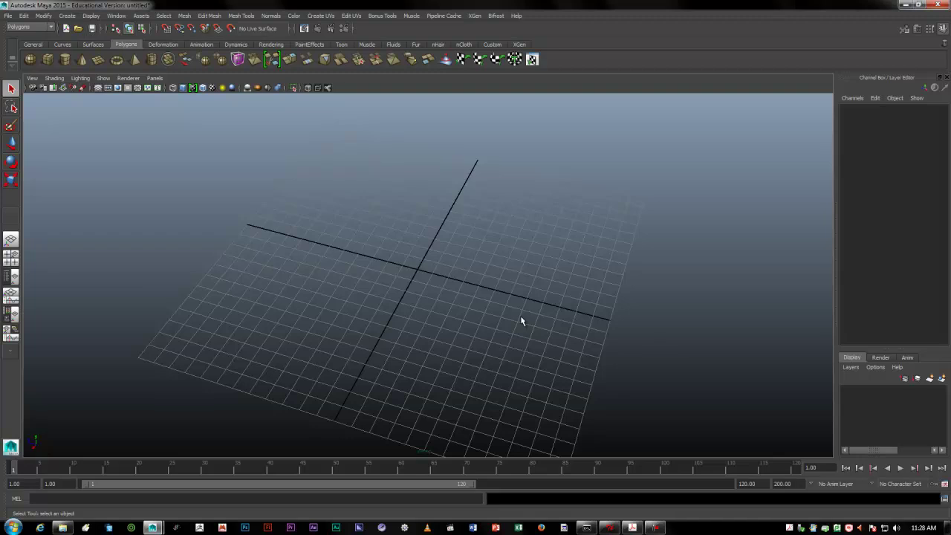
alt+drag(446, 331, 436, 329)
mouse_move(436, 333)
alt+right_down()
mouse_move(402, 324)
mouse_move(434, 329)
alt+right_up()
alt+middle_drag(435, 329, 436, 346)
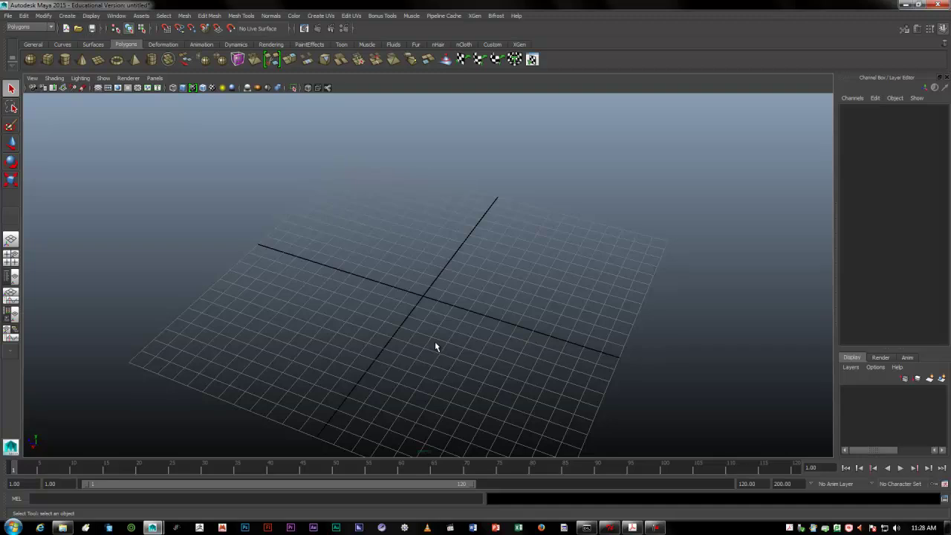
Start a new project in the Project Window and name it Self_Portrait.
click(8, 17)
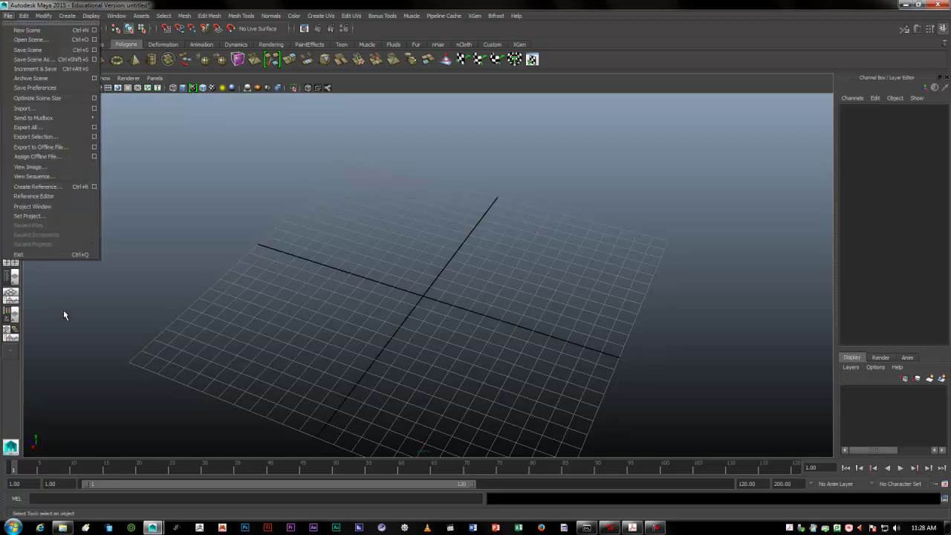
click(52, 207)
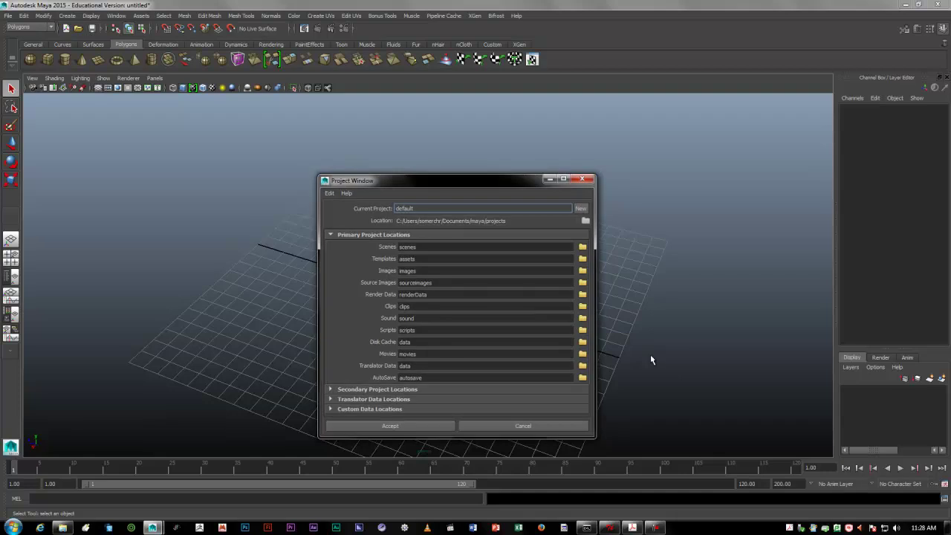
drag(469, 183, 444, 127)
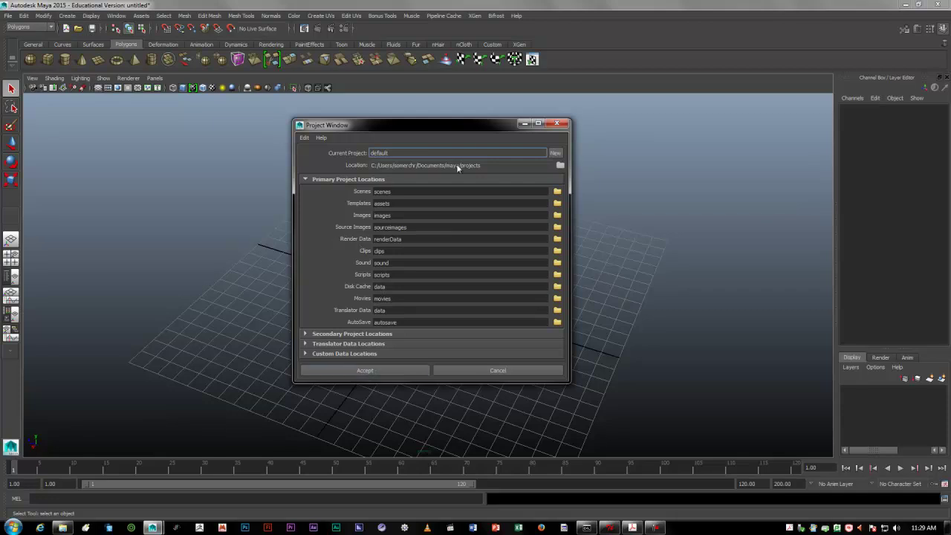
click(556, 152)
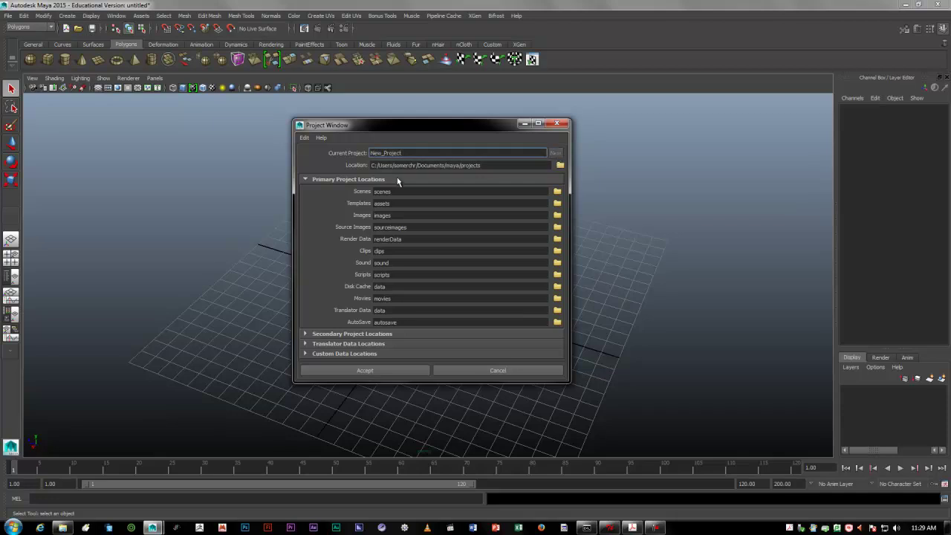
drag(444, 155, 331, 164)
text(Se)
text(lf_po)
text(or)
text(trait)
Set the new project's location to the Desktop and create it with the default primary project folders.
click(561, 165)
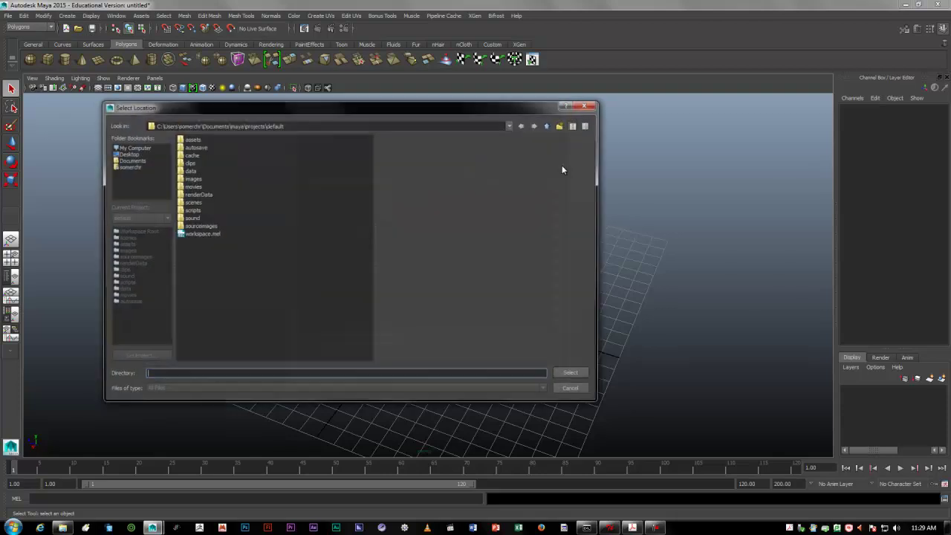
click(121, 154)
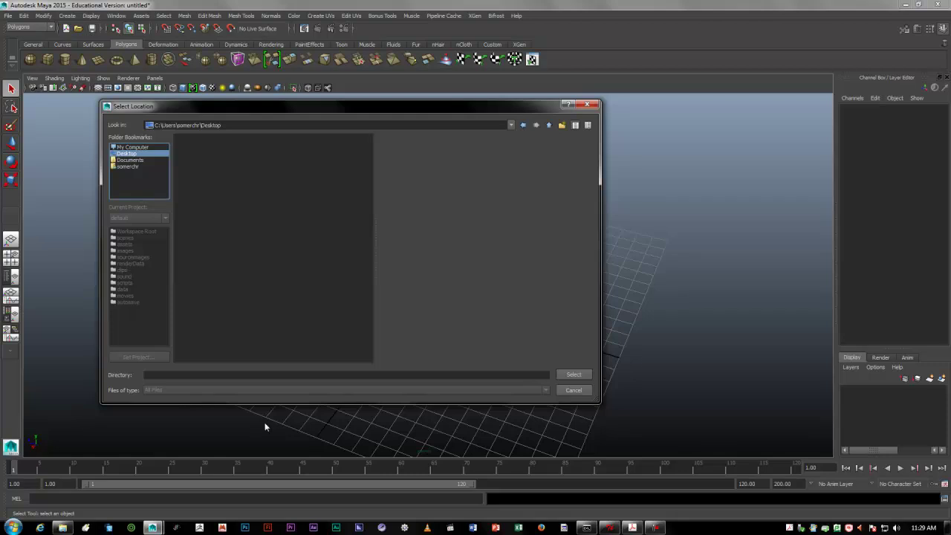
click(576, 377)
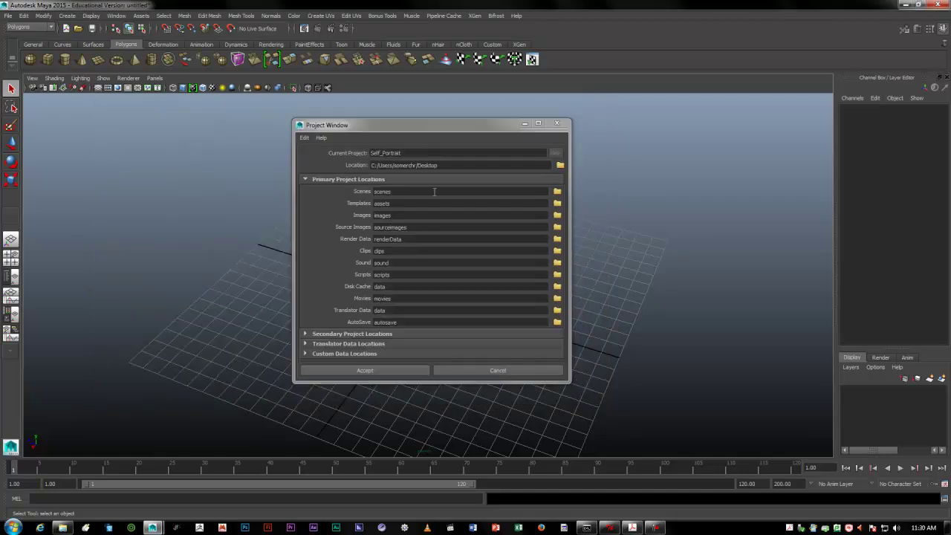
click(360, 370)
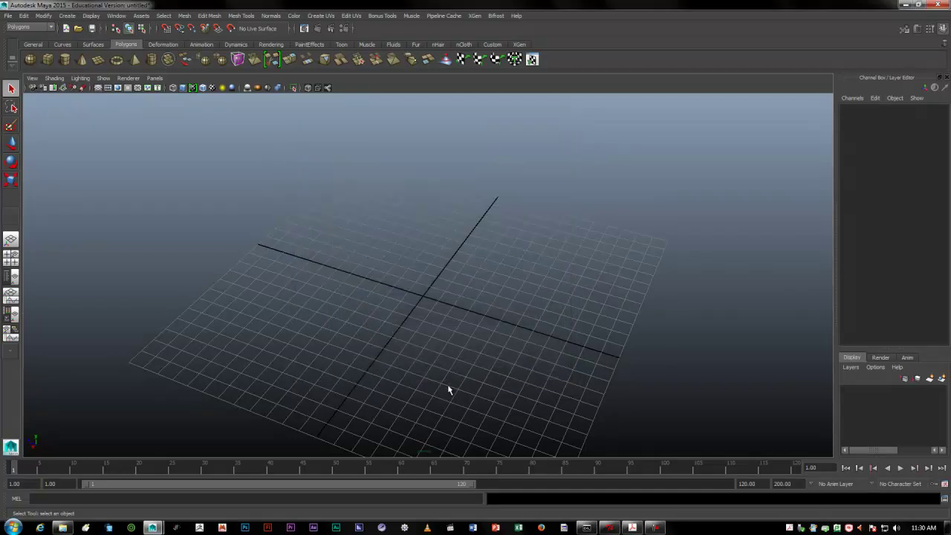
click(7, 15)
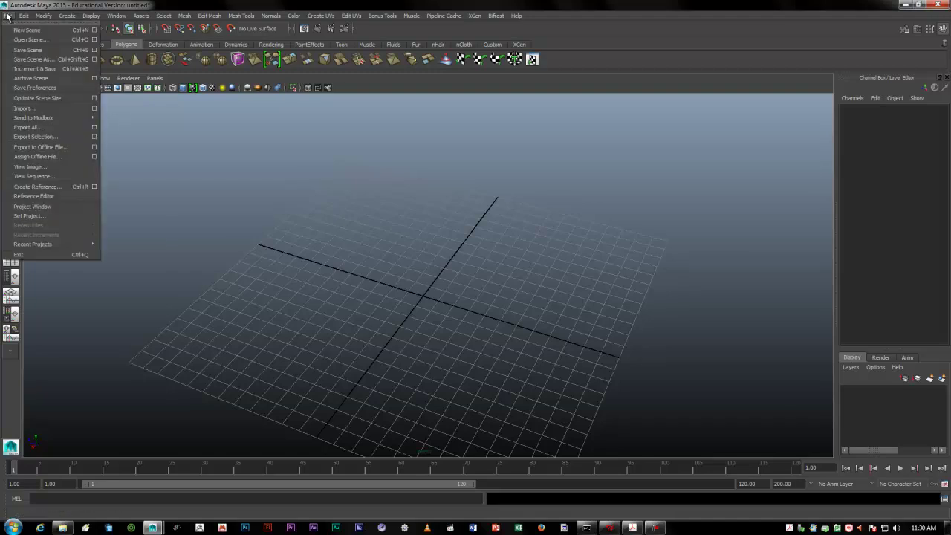
click(38, 59)
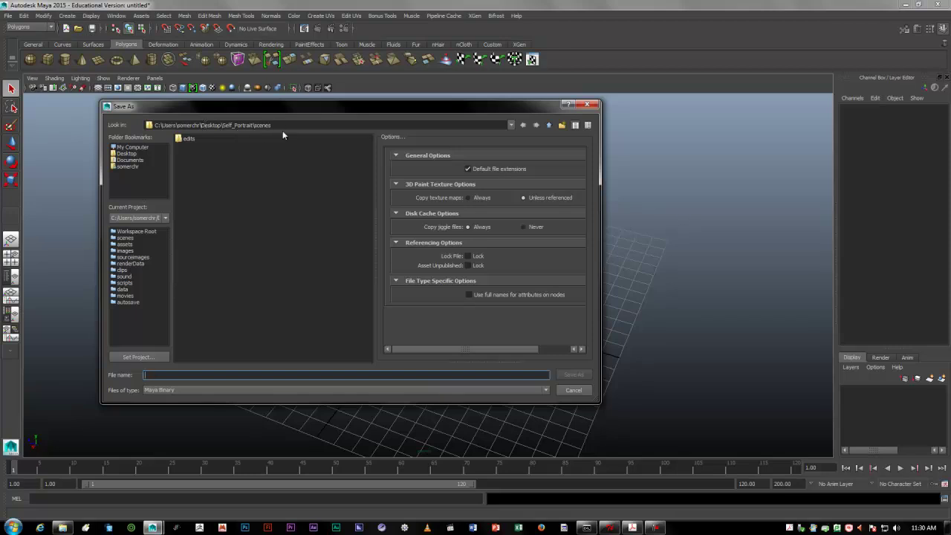
click(574, 390)
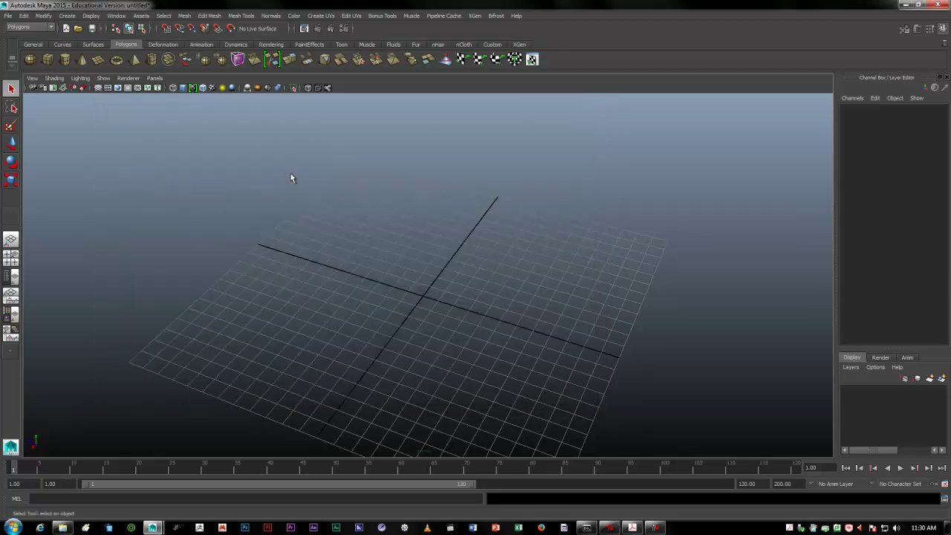
Save the scene as self_portrait001 in the Self_Portrait project's scenes folder, in Maya Binary format.
click(7, 15)
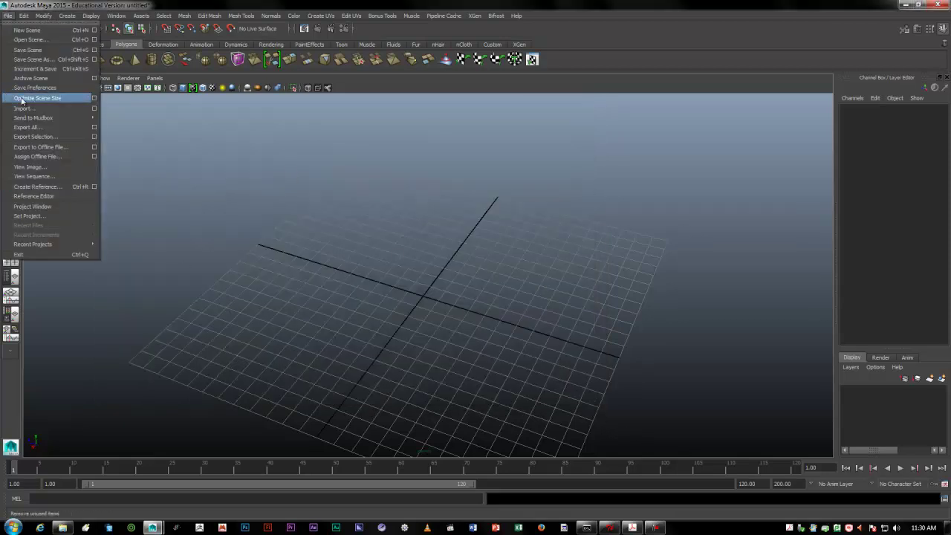
click(27, 61)
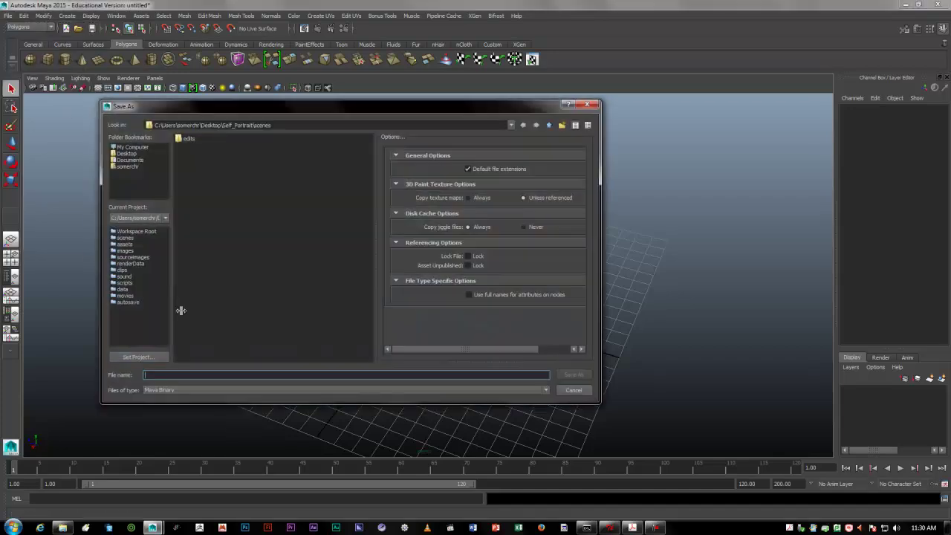
text(self_portrait)
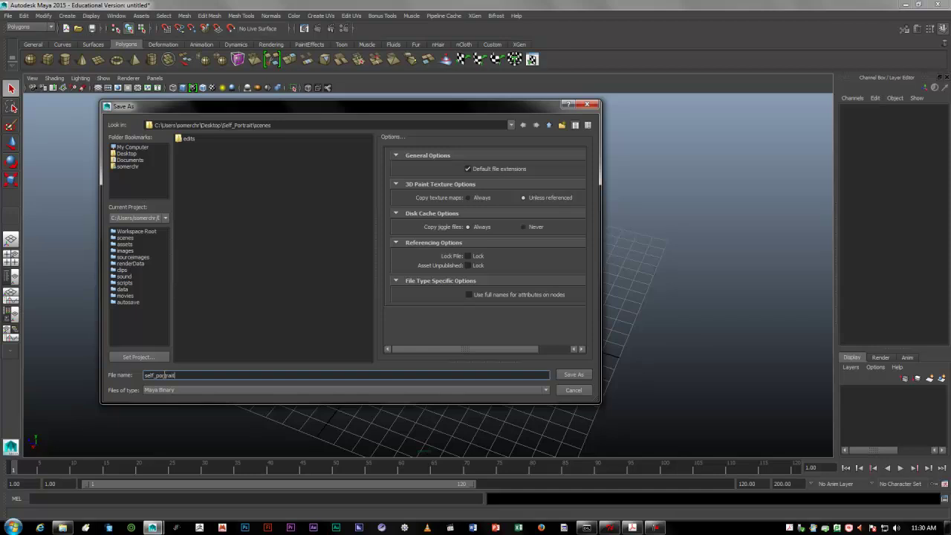
text(001)
click(570, 377)
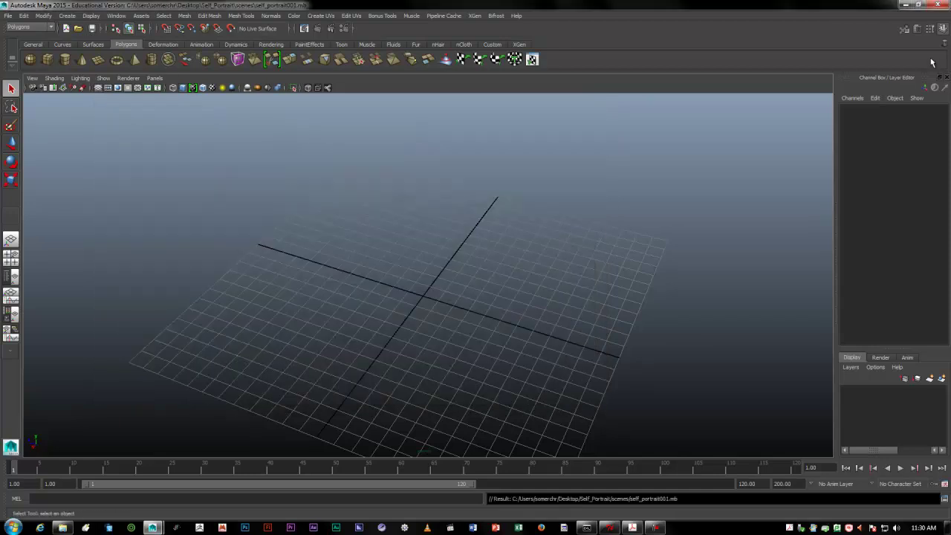
Switch to the desktop and check the Self_Portrait folder's scenes subfolder for the saved scene file.
click(908, 7)
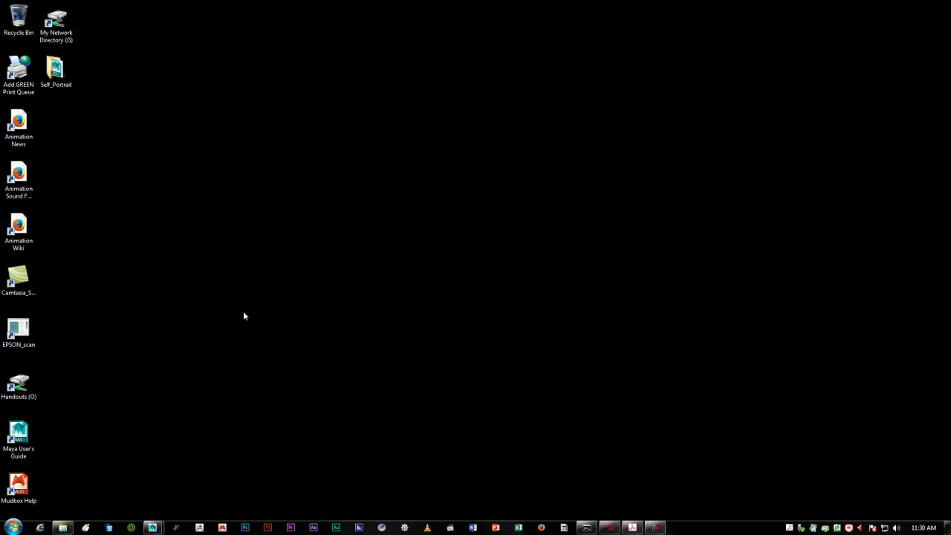
drag(56, 71, 207, 127)
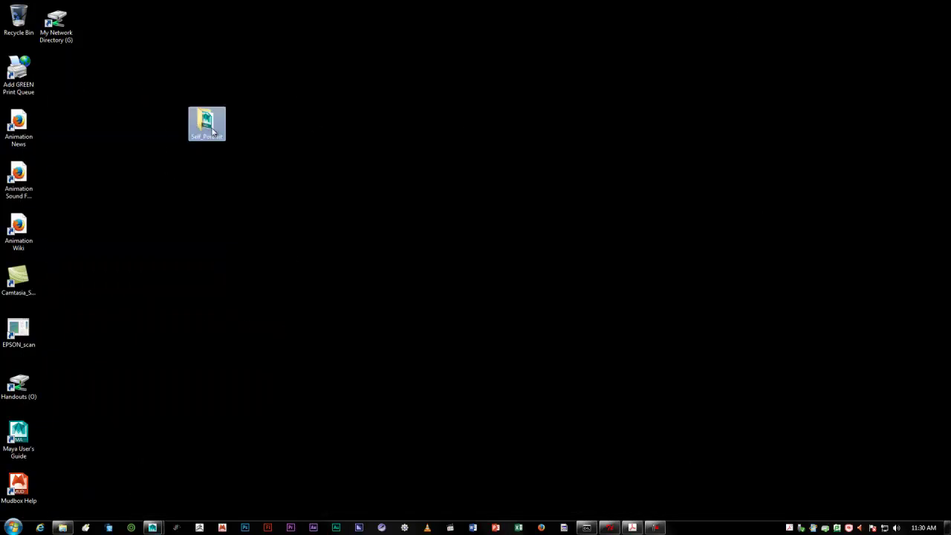
double_click(207, 126)
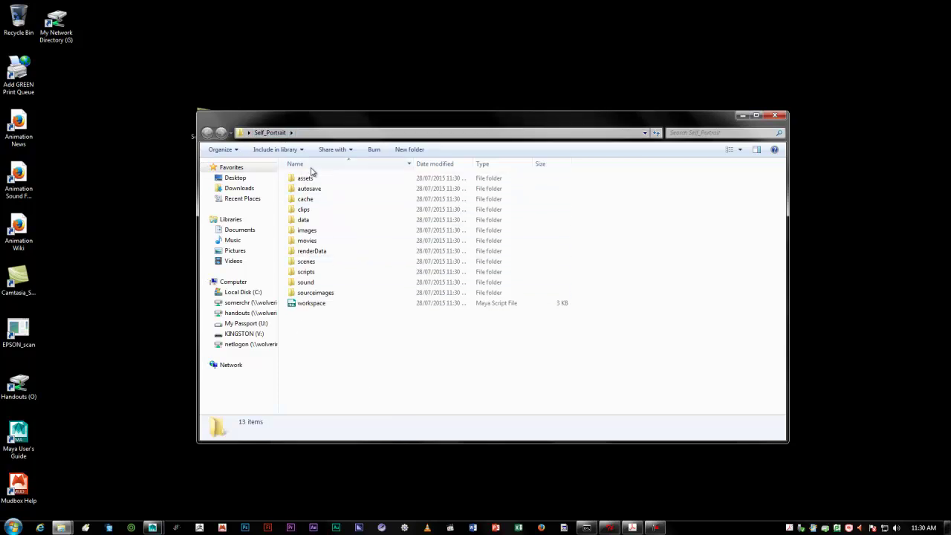
double_click(291, 265)
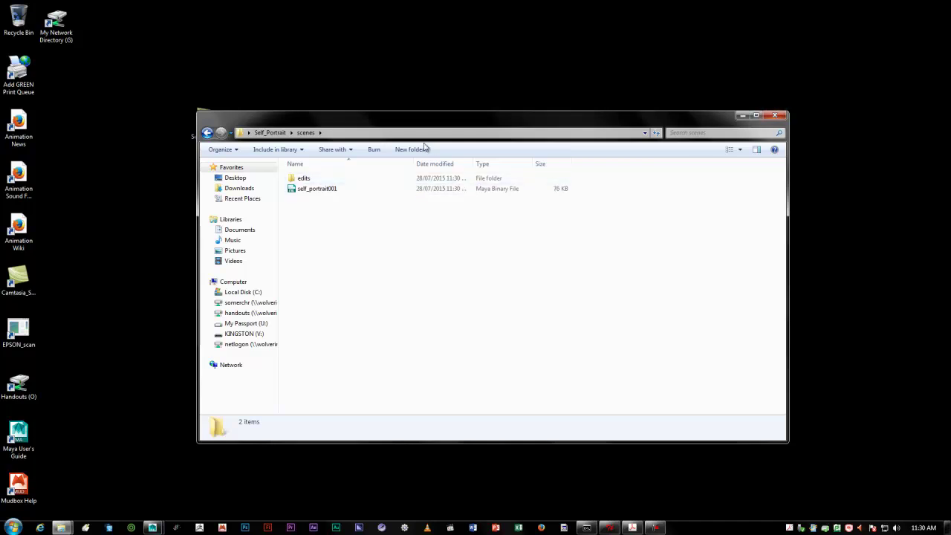
click(340, 189)
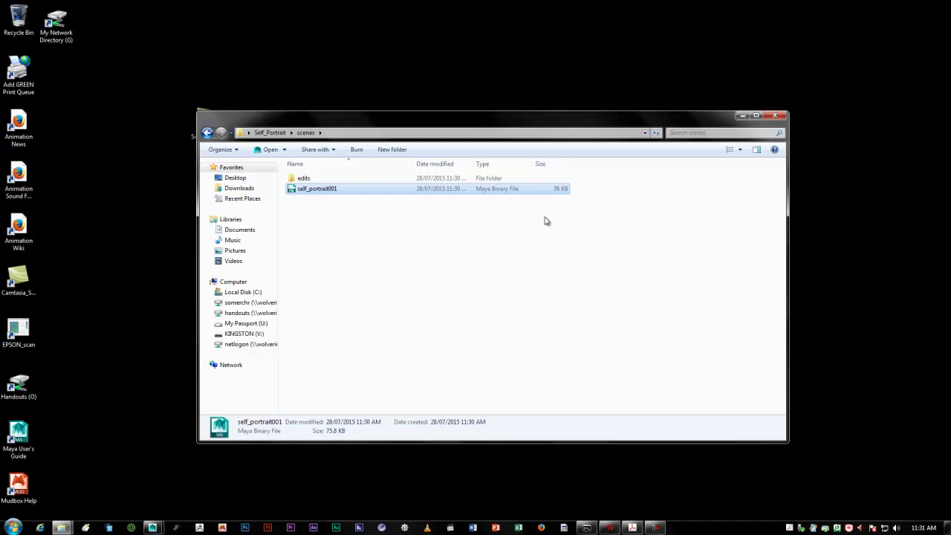
click(774, 115)
Return to Maya and set the current project to the Self_Portrait folder on the Desktop.
mouse_move(153, 528)
click(206, 490)
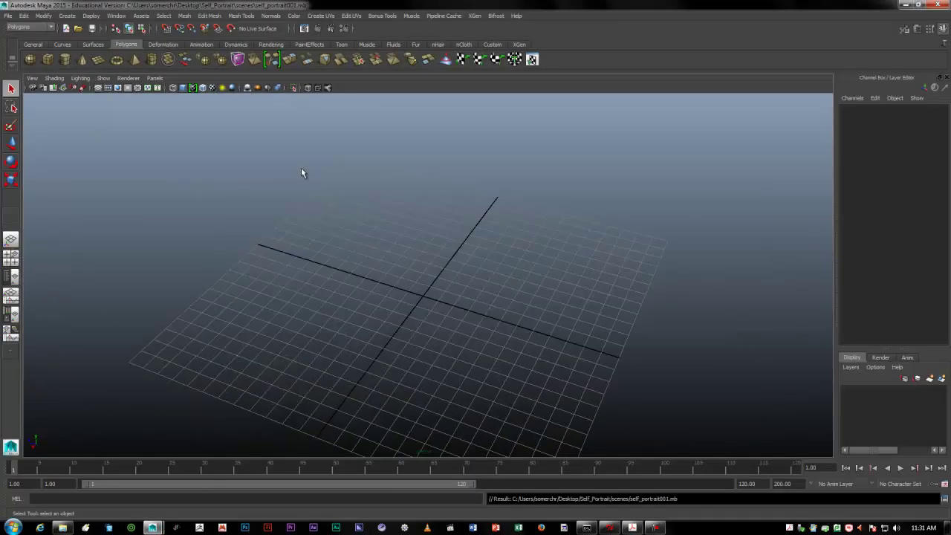
click(8, 16)
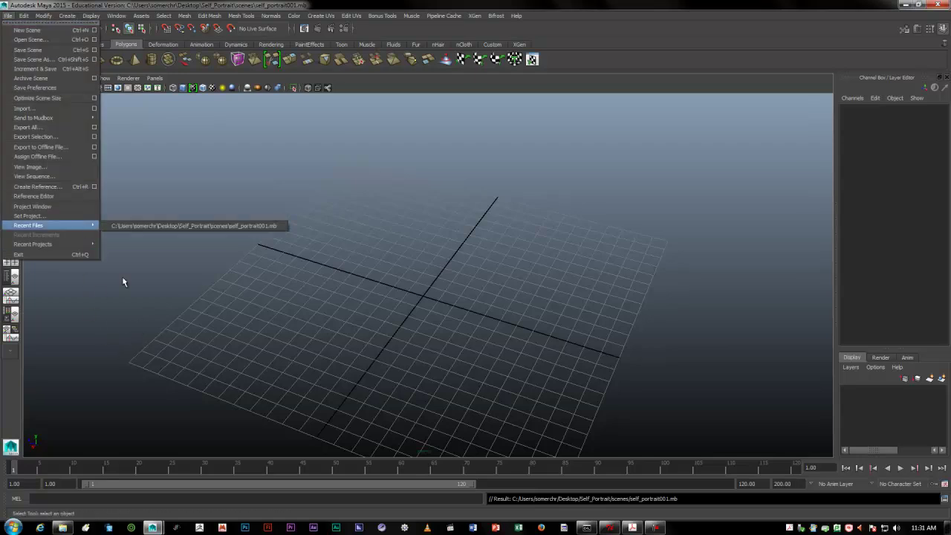
click(25, 215)
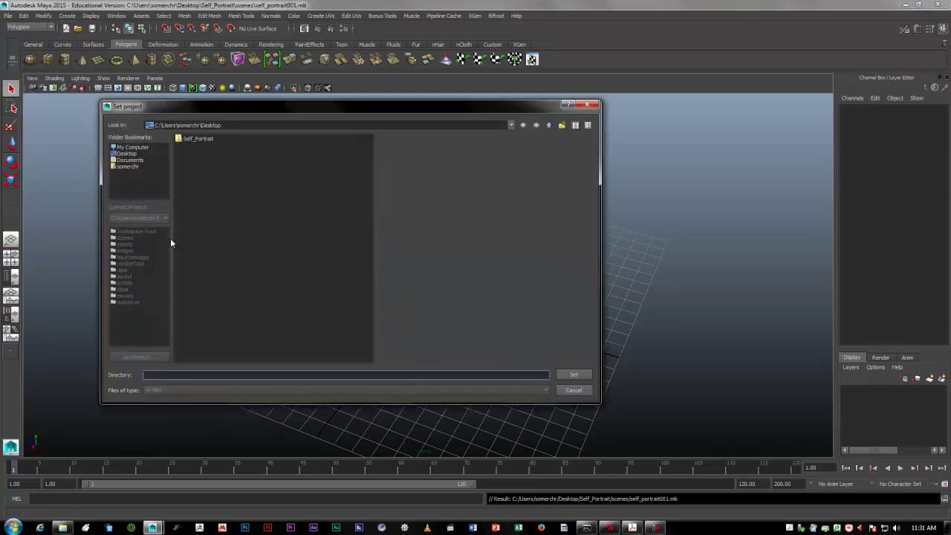
click(132, 161)
double_click(189, 154)
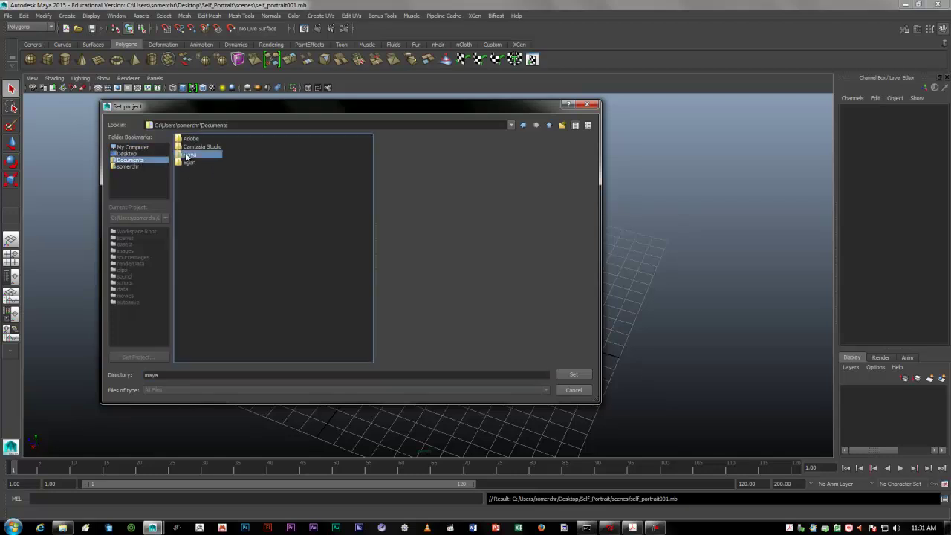
click(138, 148)
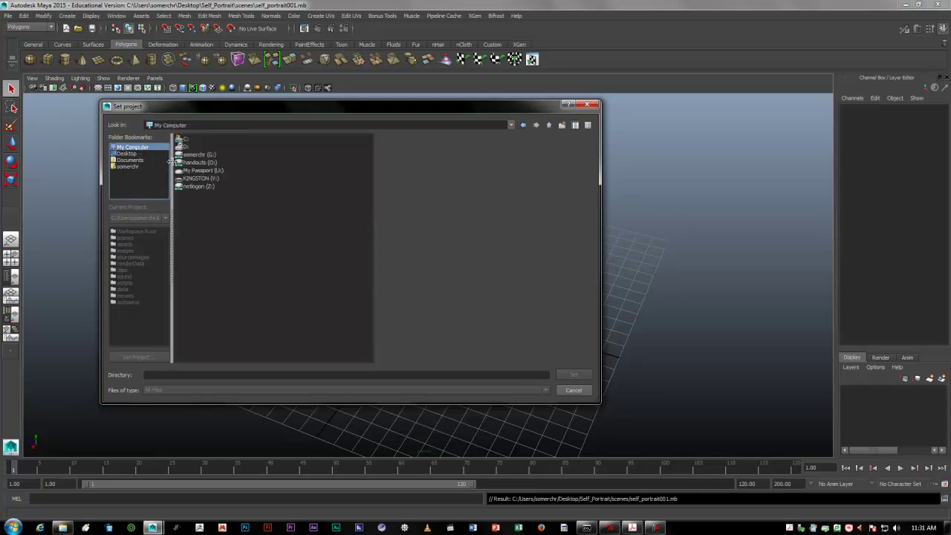
click(127, 154)
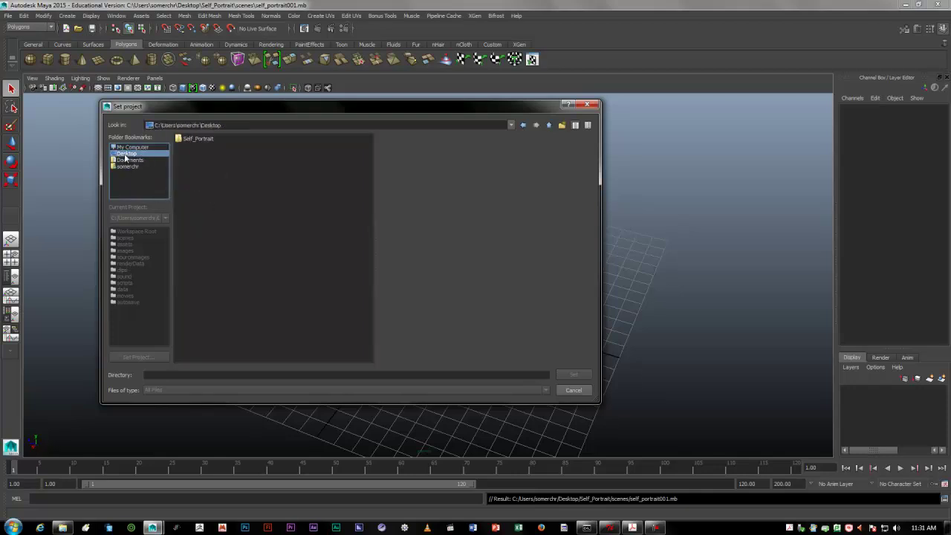
double_click(179, 141)
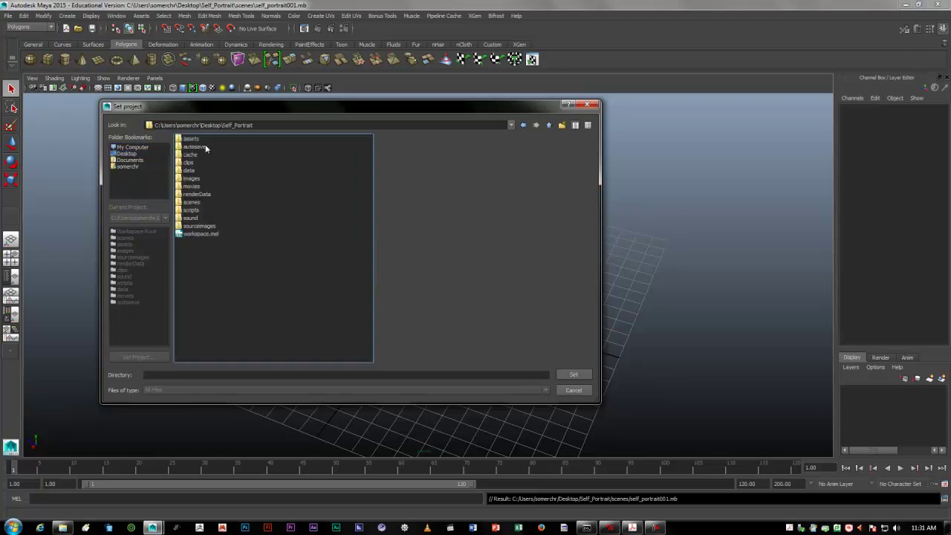
click(573, 375)
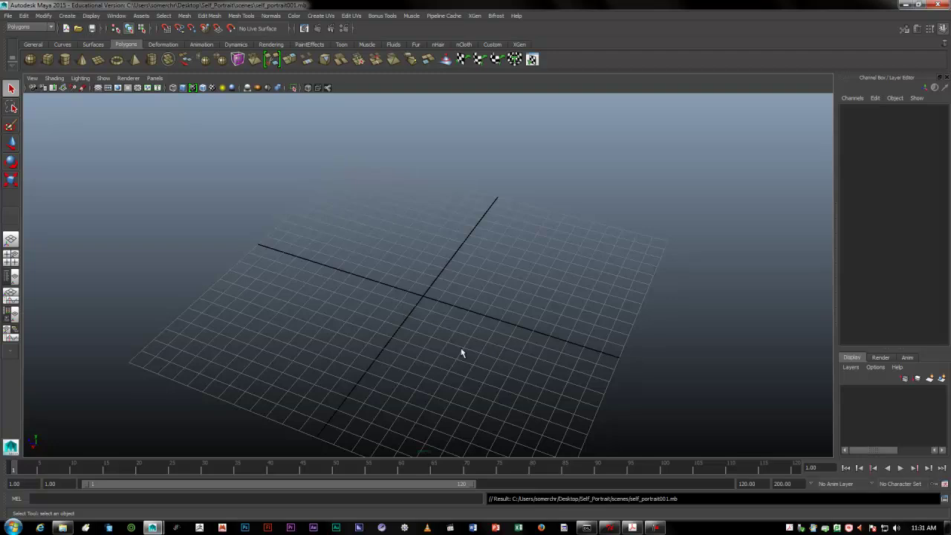
Switch from the perspective view to a maximised front view.
alt+drag(404, 349, 371, 327)
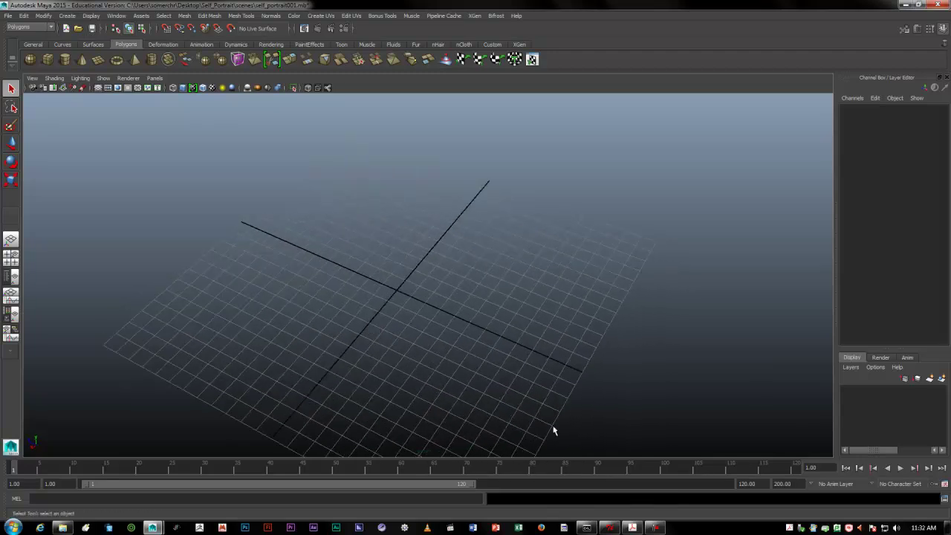
alt+drag(404, 374, 408, 314)
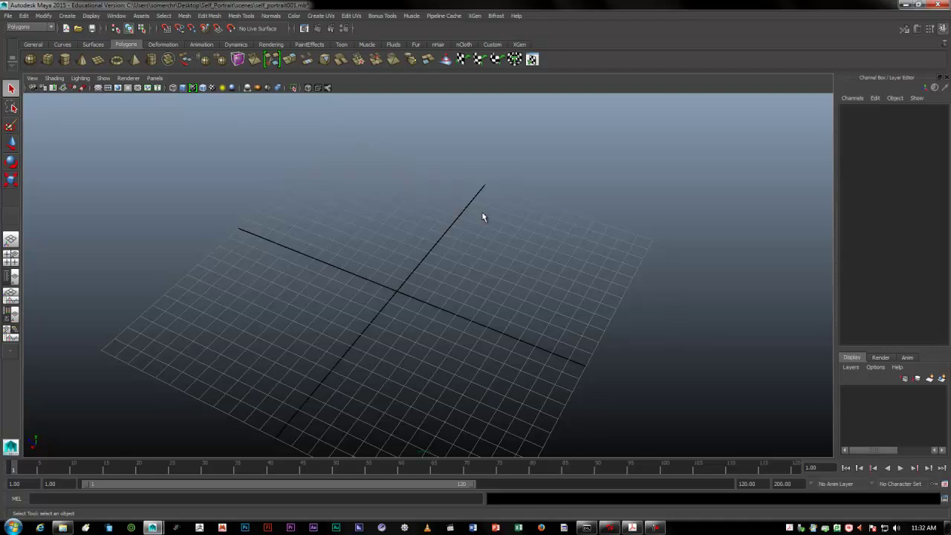
key(space)
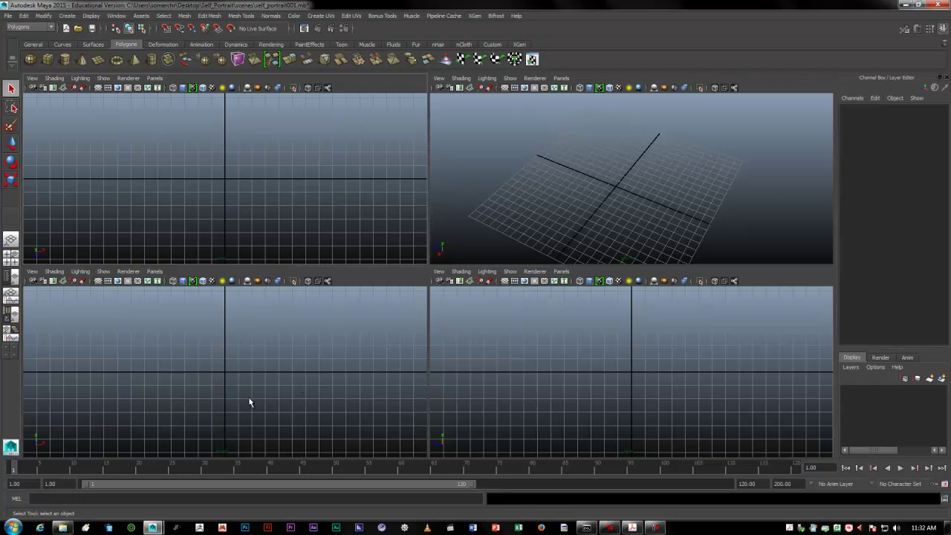
key(space)
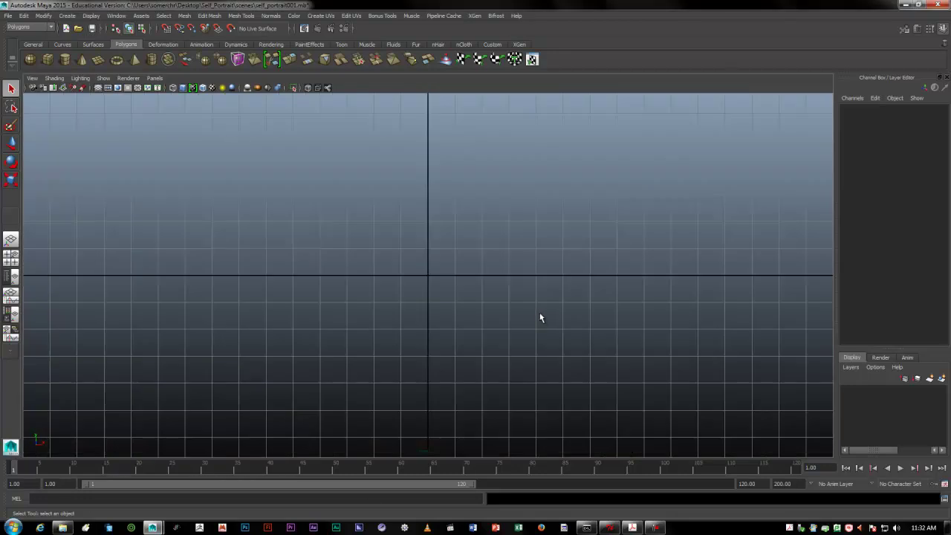
Check the project's sourceimages folder for reference images using the front view's image plane import, and switch to the desktop.
click(63, 87)
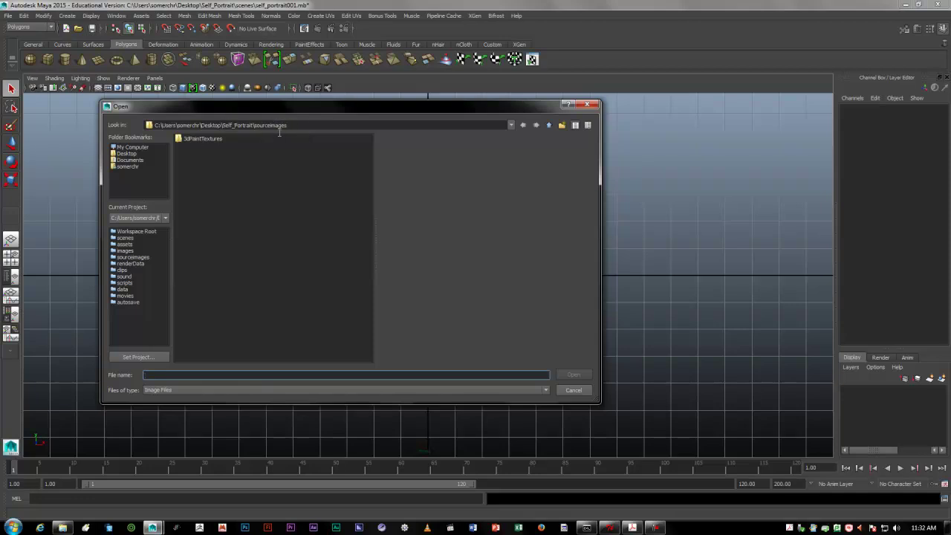
click(572, 391)
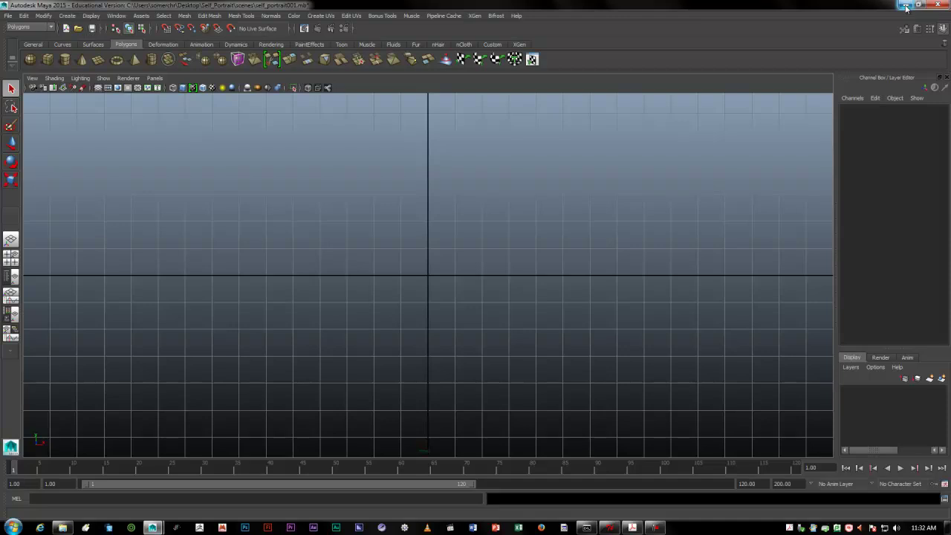
click(905, 6)
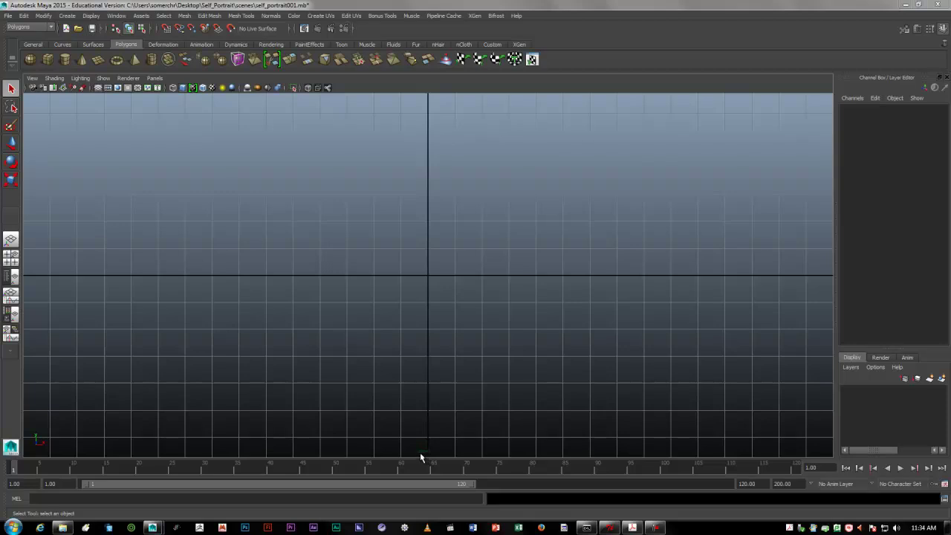
Compare the alignment of the head in Front.jpg and RightSide.jpg by previewing them alternately in the front view's image plane import.
click(63, 88)
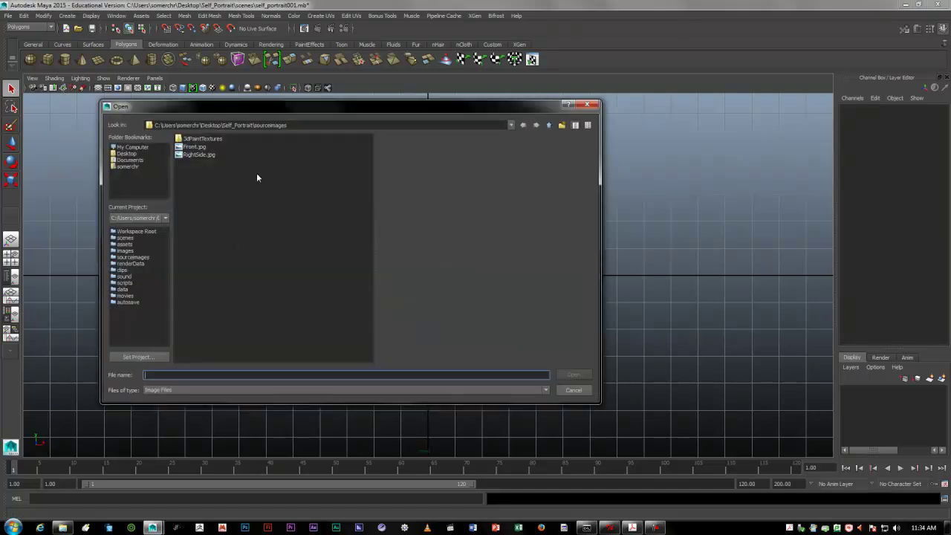
click(191, 149)
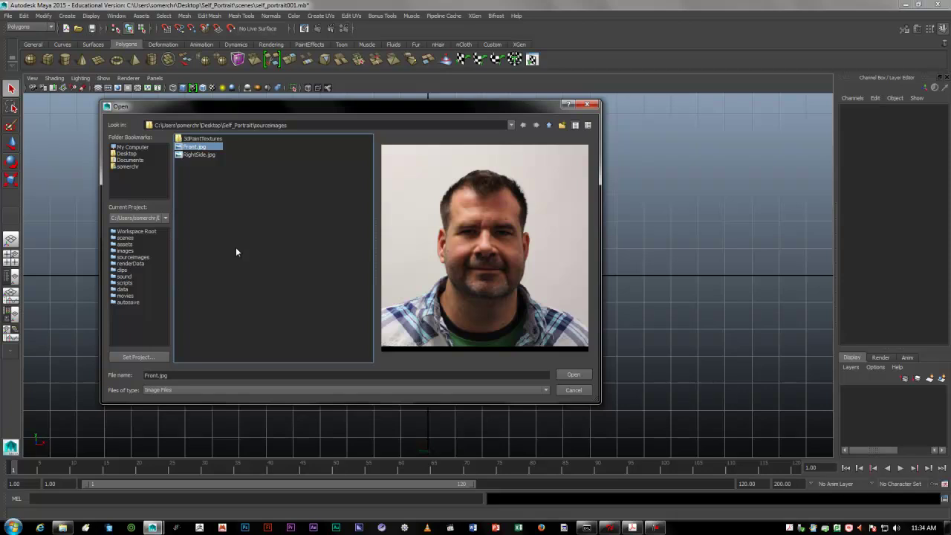
click(191, 155)
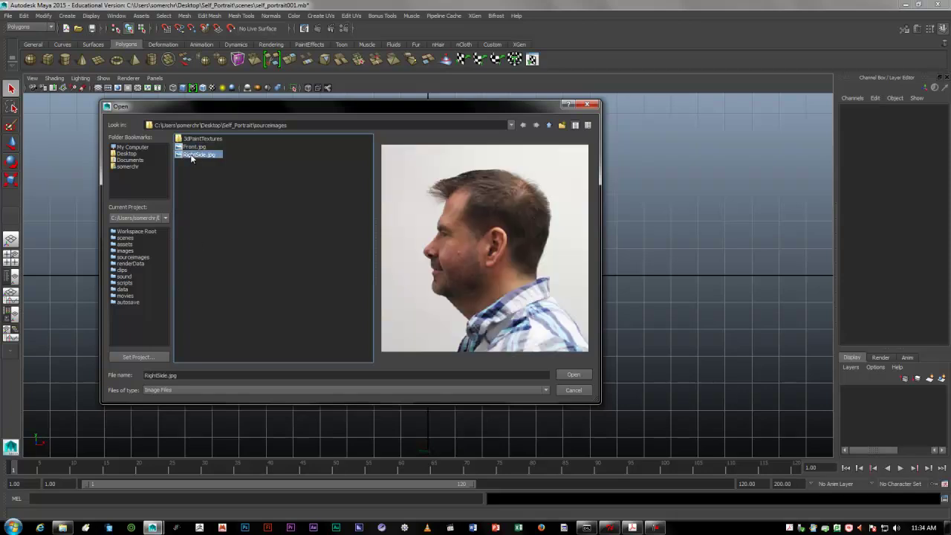
click(191, 148)
click(192, 155)
click(192, 148)
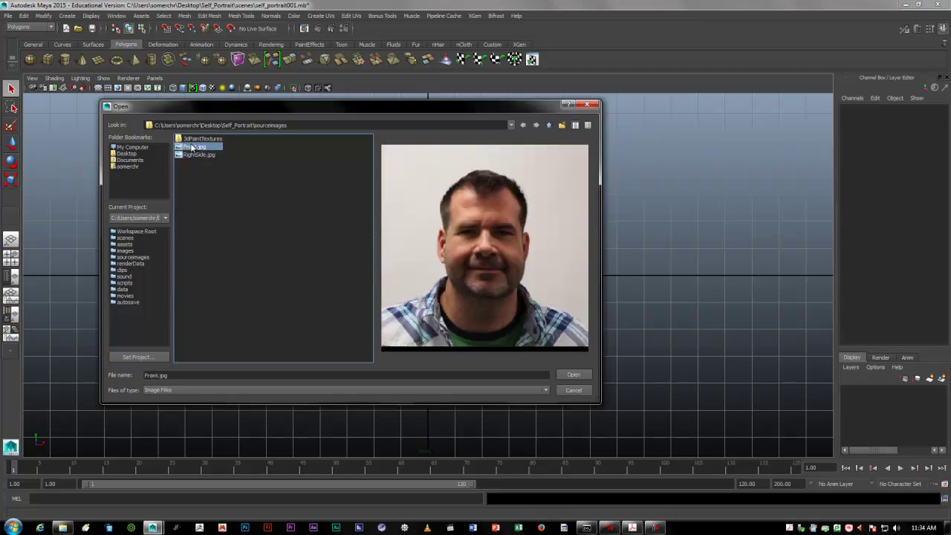
click(192, 154)
click(192, 147)
click(193, 155)
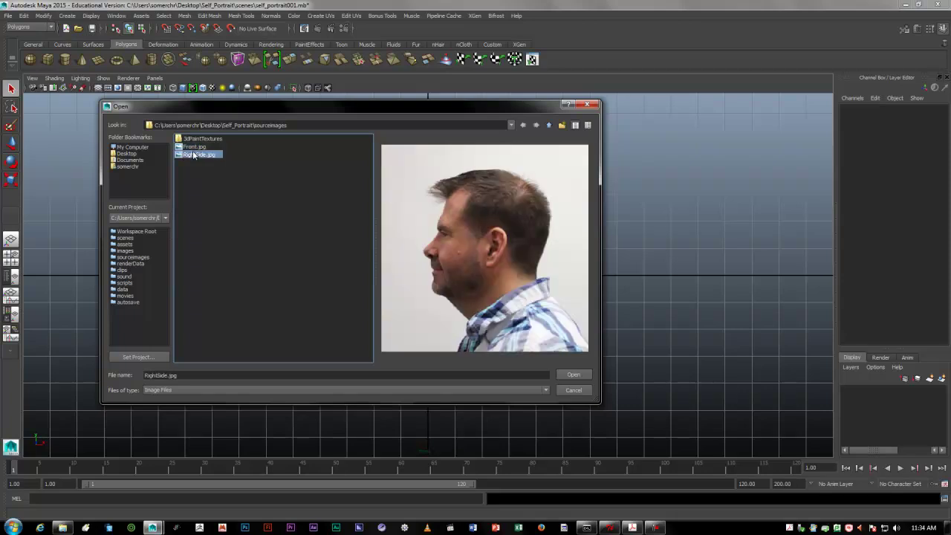
click(194, 147)
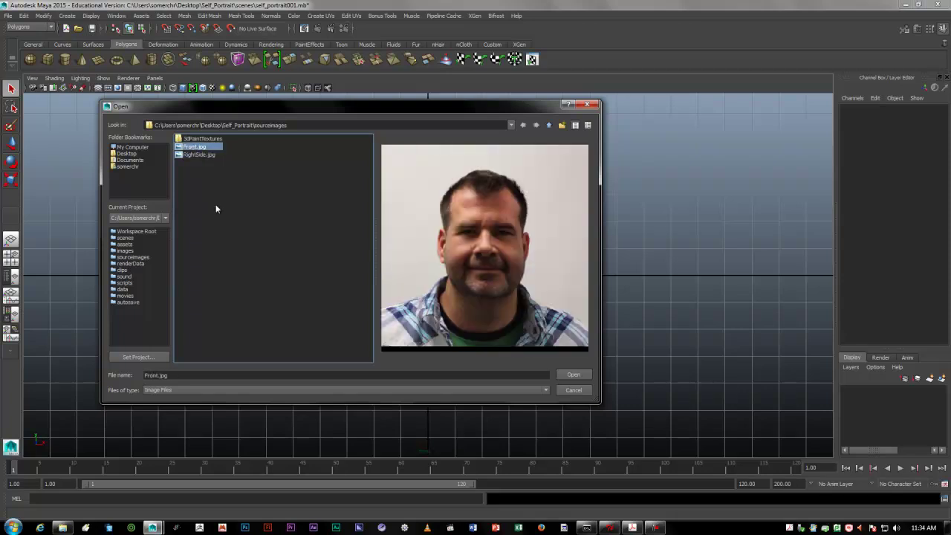
click(193, 154)
click(199, 147)
click(200, 155)
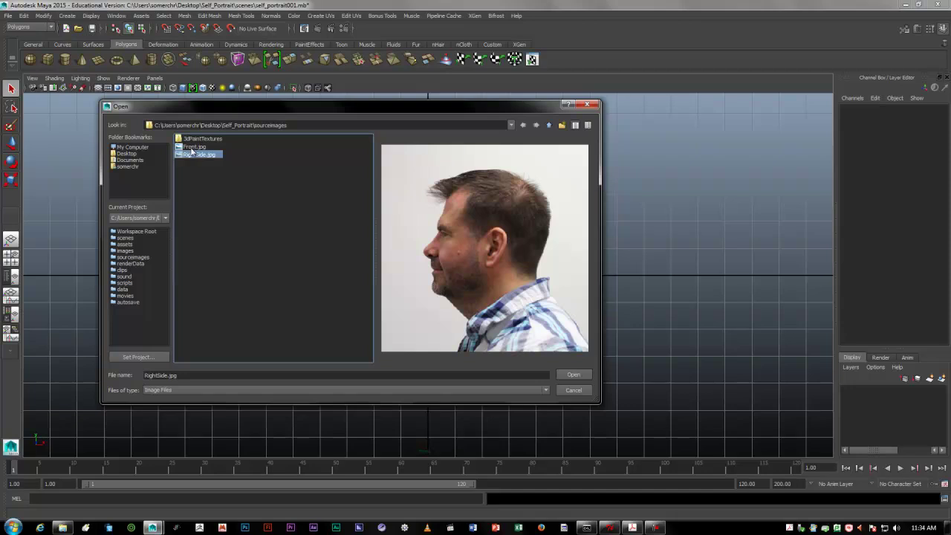
click(191, 149)
key(Down)
click(191, 149)
key(Down)
click(191, 149)
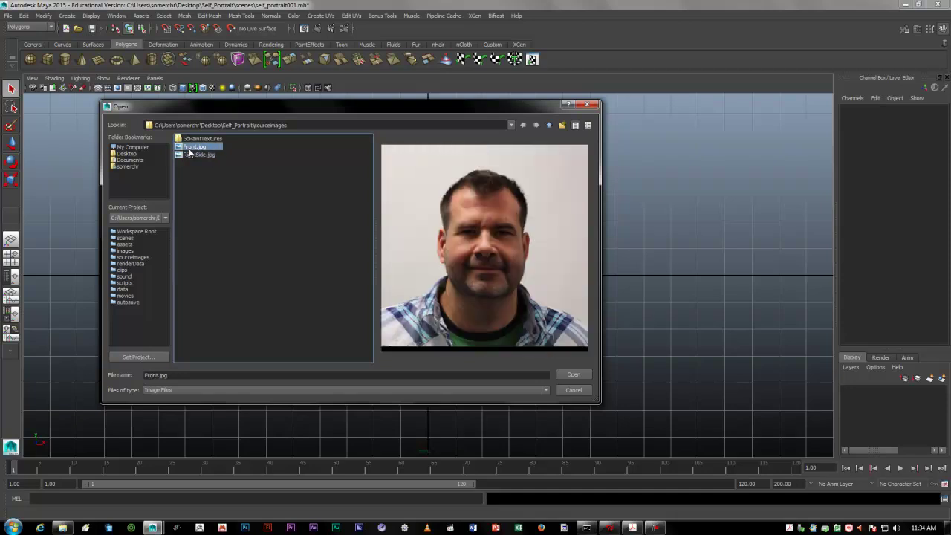